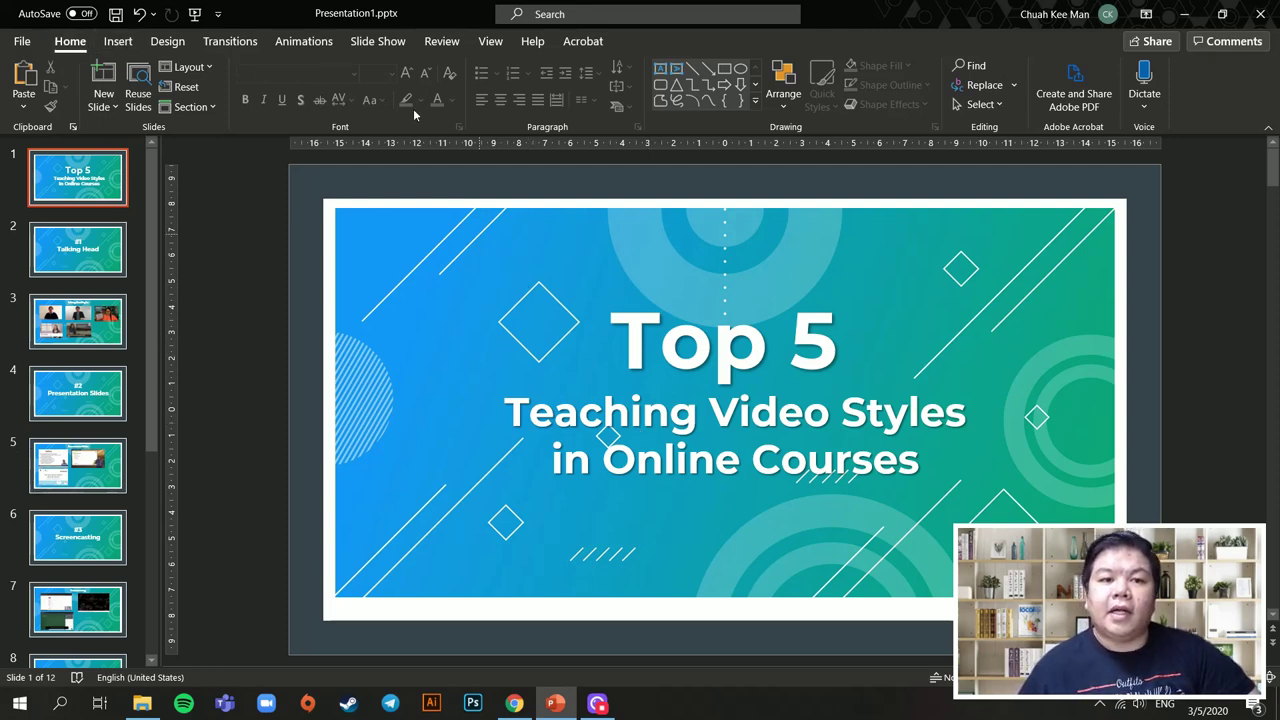
# Switch to the Slide Show tab and review the Record Slide Show options
pyautogui.click(389, 47)
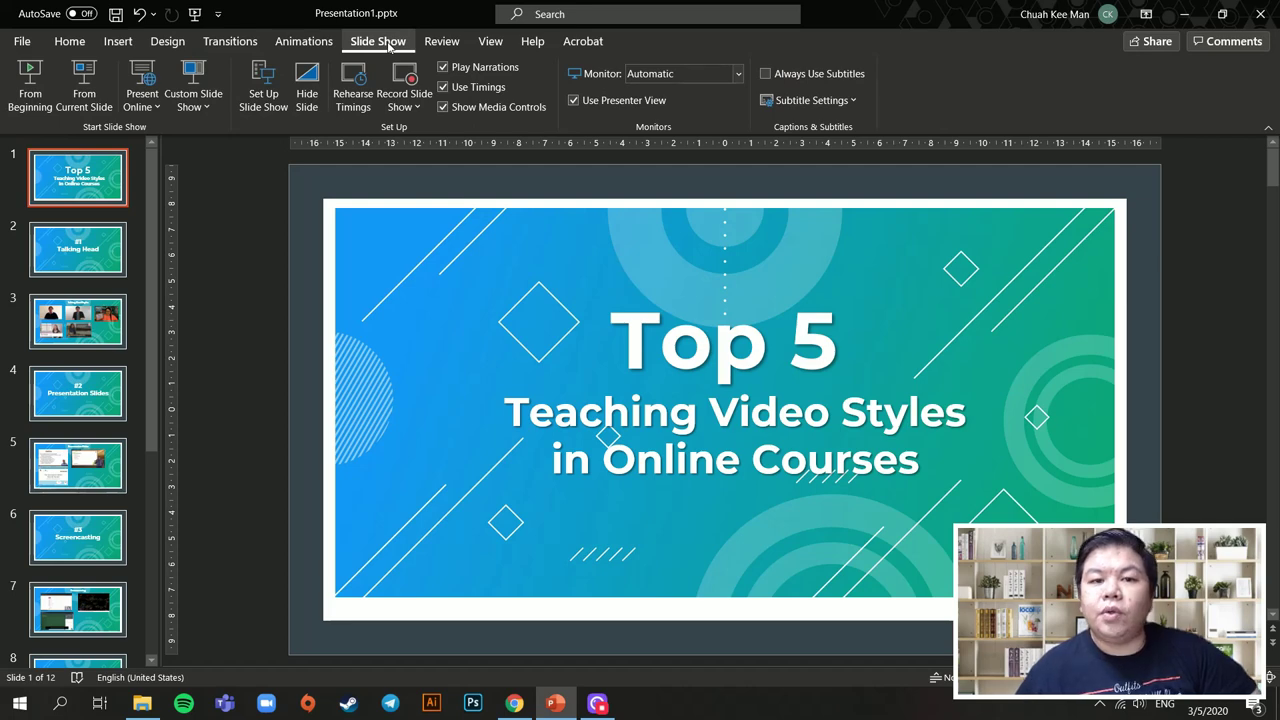
pyautogui.click(406, 110)
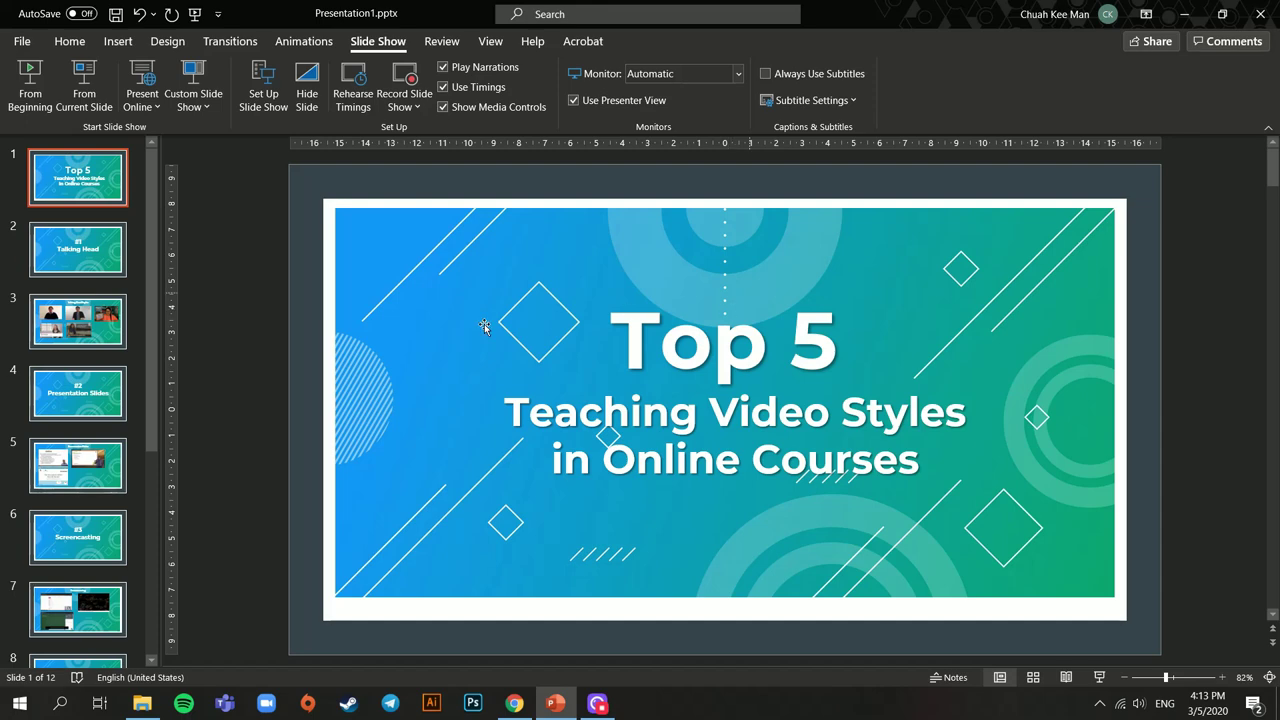
pyautogui.scroll(-5, 120, 500)
pyautogui.scroll(5, 155, 569)
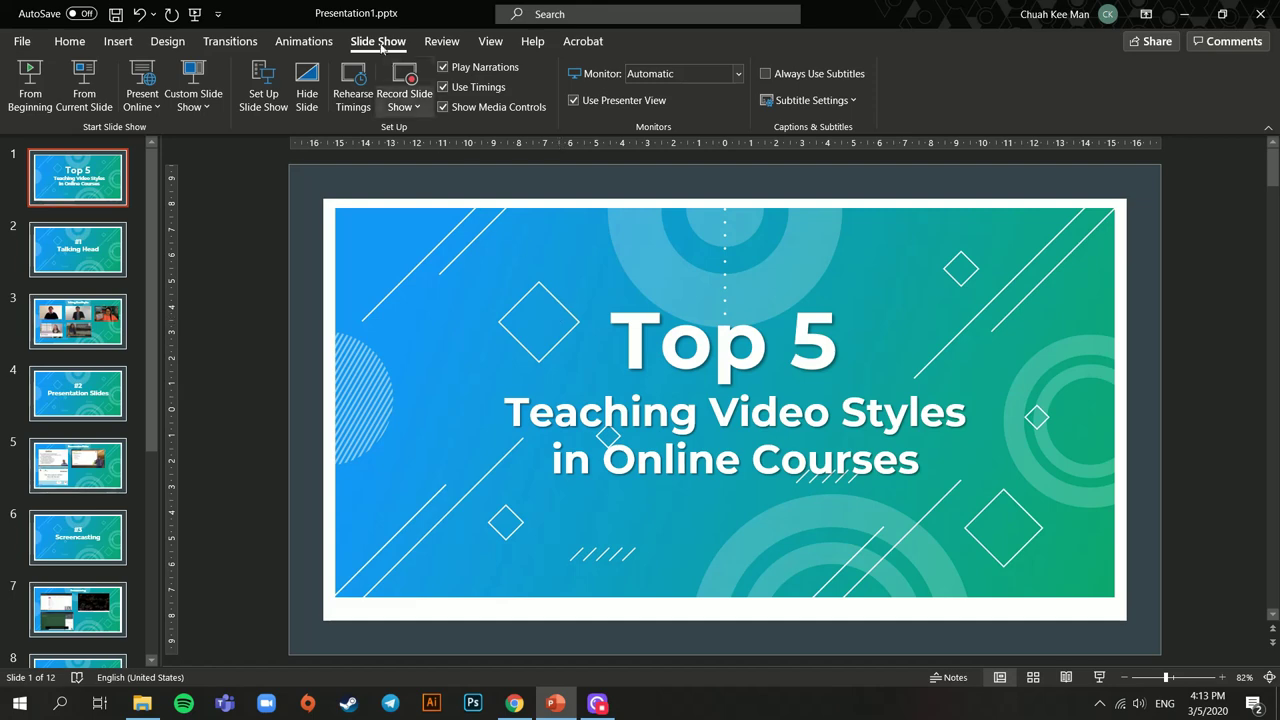
# Choose Record from Beginning so the recorder opens on slide 1 of 12 at 0:00
pyautogui.click(417, 108)
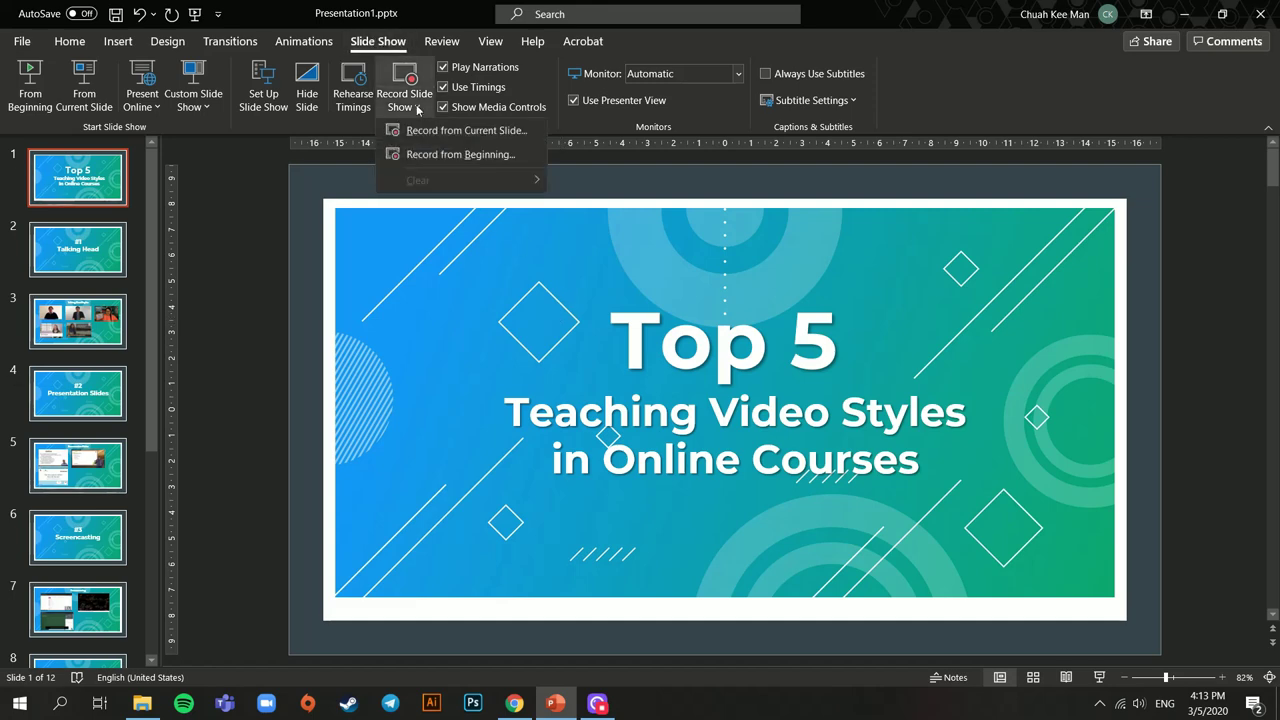
pyautogui.click(452, 156)
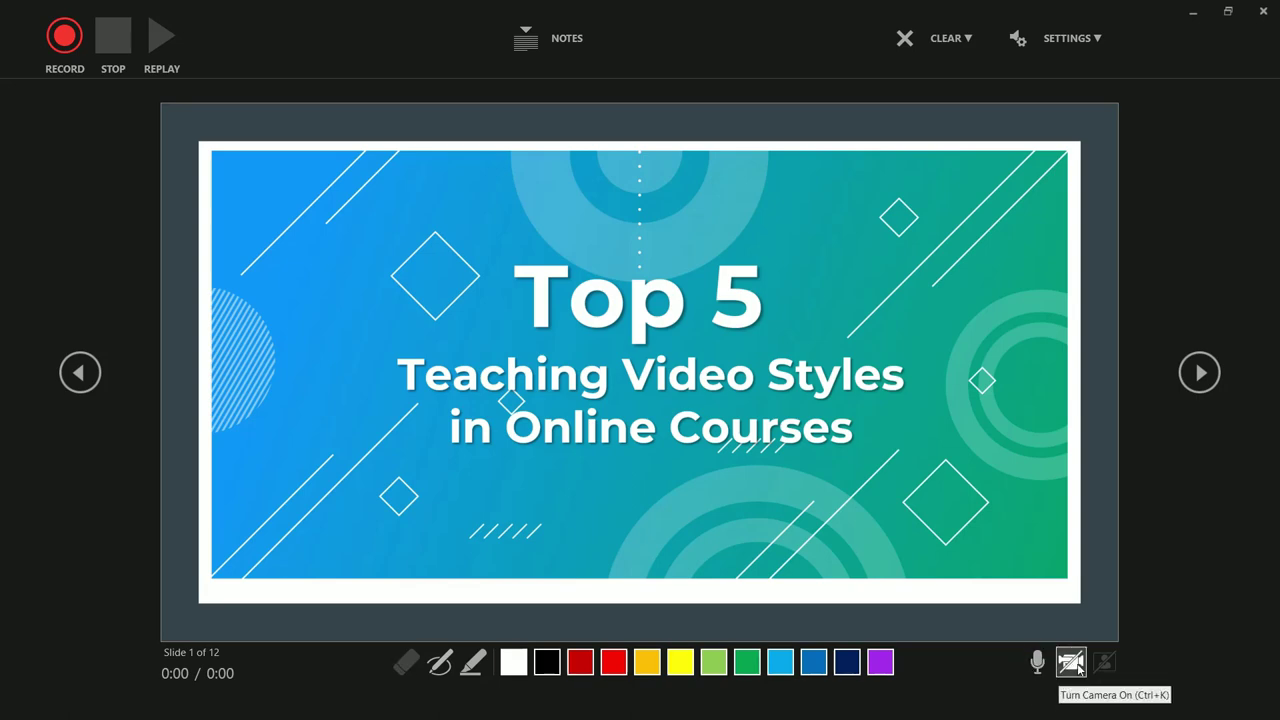
# Turn on the webcam so its live preview shows at the slide's lower-right corner
pyautogui.click(1078, 668)
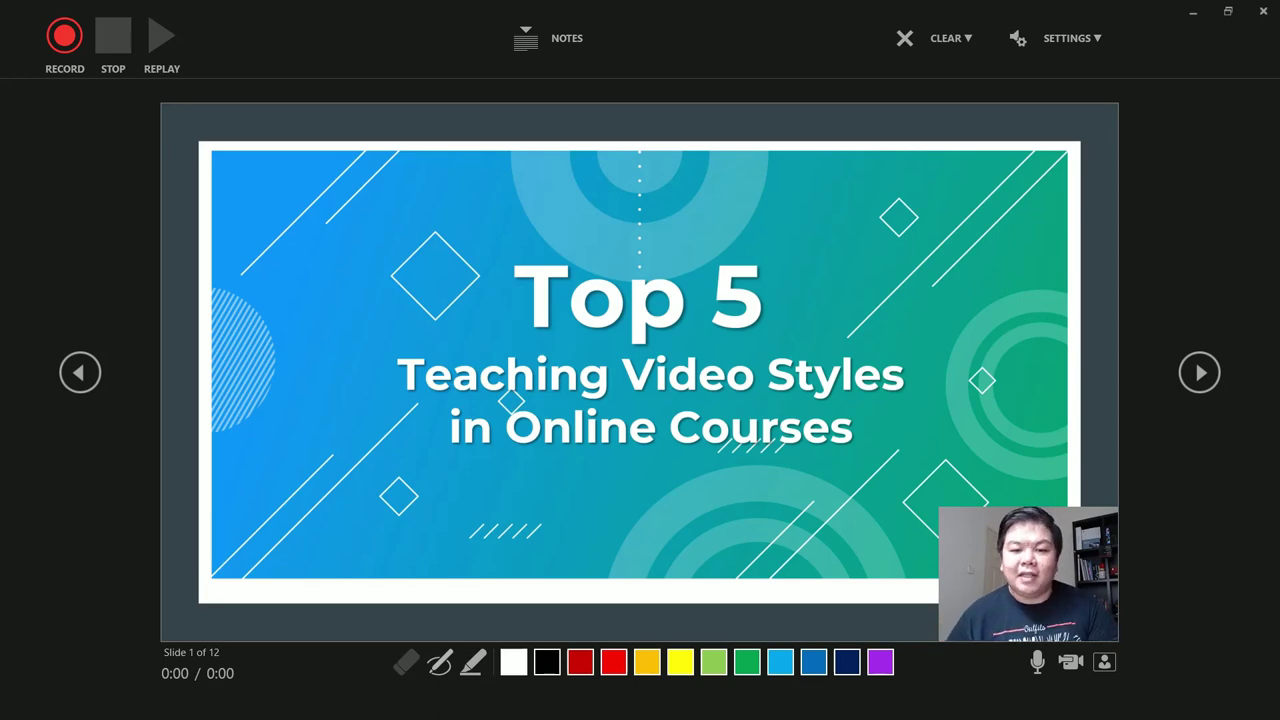
# Start recording narration and advance through the slides to #2 Presentation Slides
pyautogui.click(62, 40)
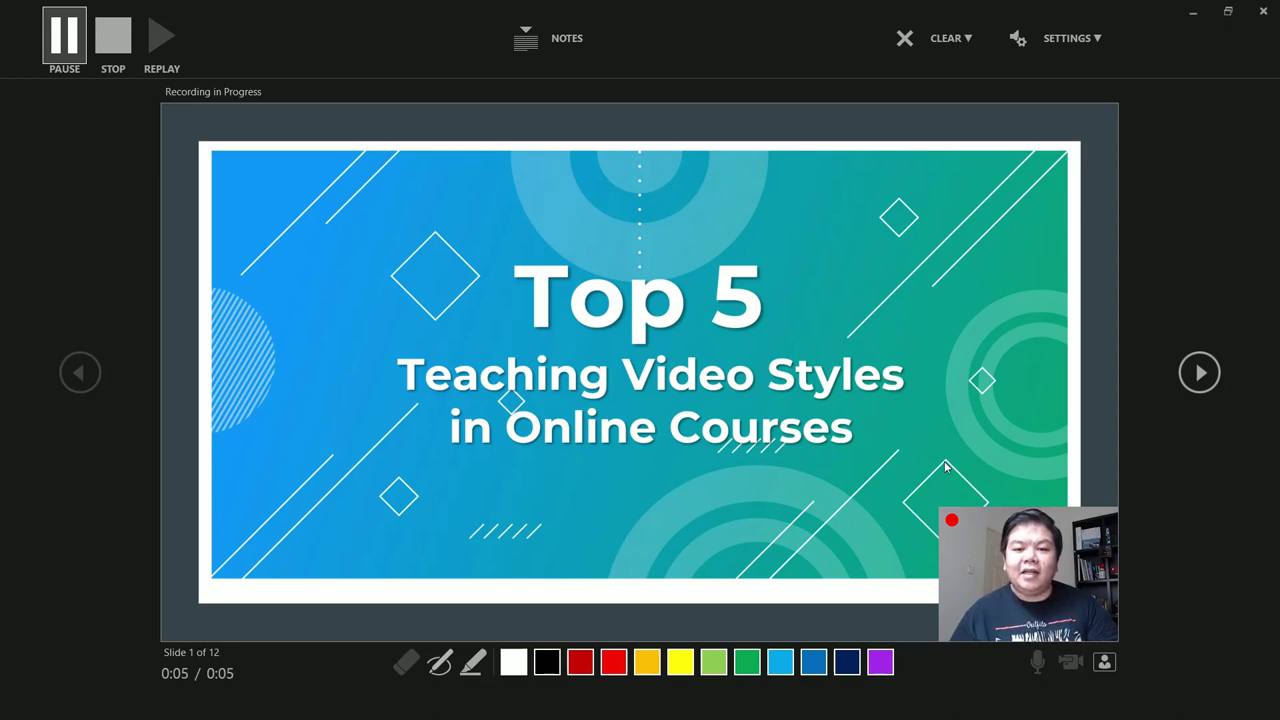
pyautogui.click(1200, 373)
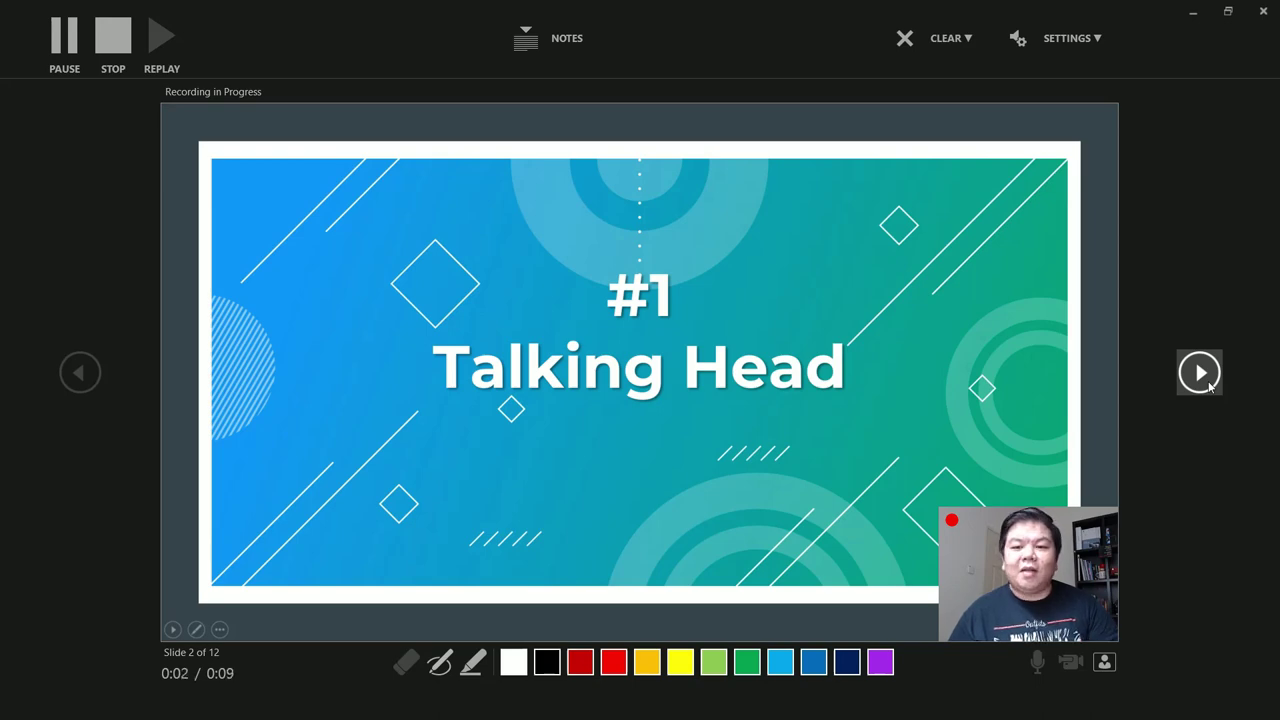
pyautogui.click(1209, 386)
pyautogui.click(1209, 386)
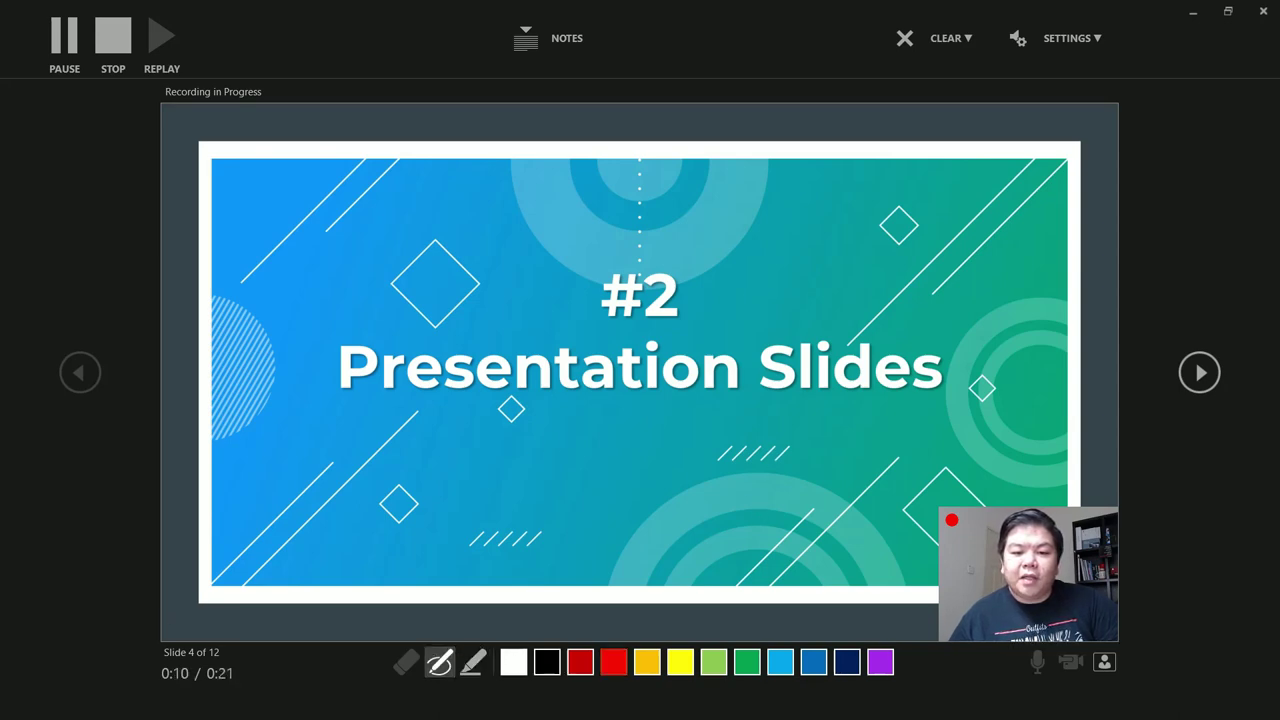
# Underline the Presentation Slides title and add two red check marks, then stop recording at 0:28
pyautogui.moveTo(583, 406); pyautogui.dragTo(840, 410)
pyautogui.moveTo(747, 312); pyautogui.dragTo(783, 294)
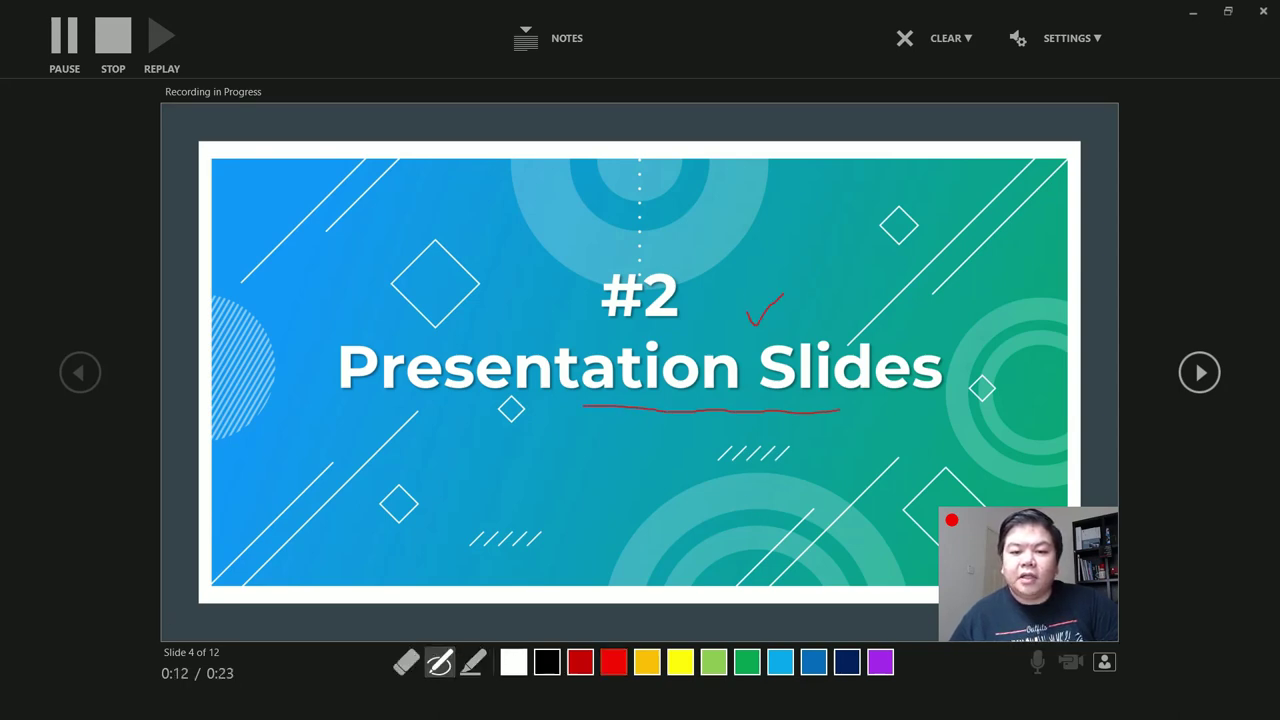
pyautogui.moveTo(762, 449); pyautogui.dragTo(818, 430)
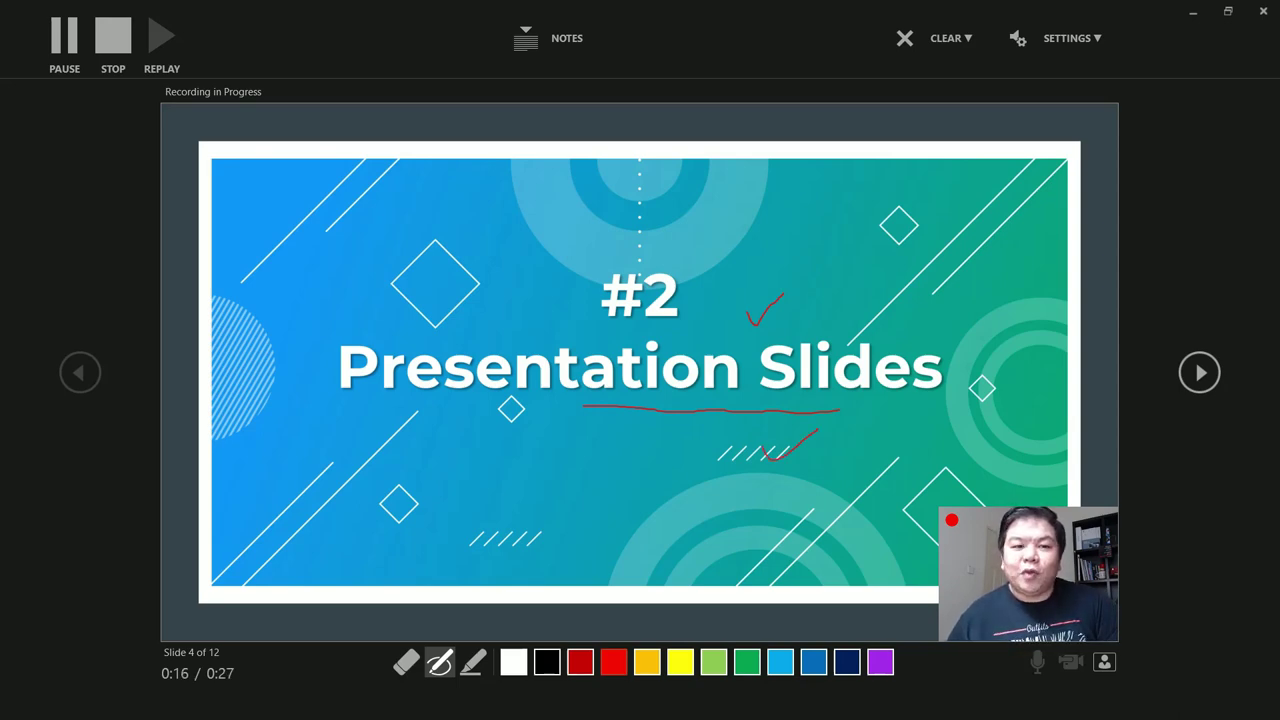
pyautogui.click(127, 40)
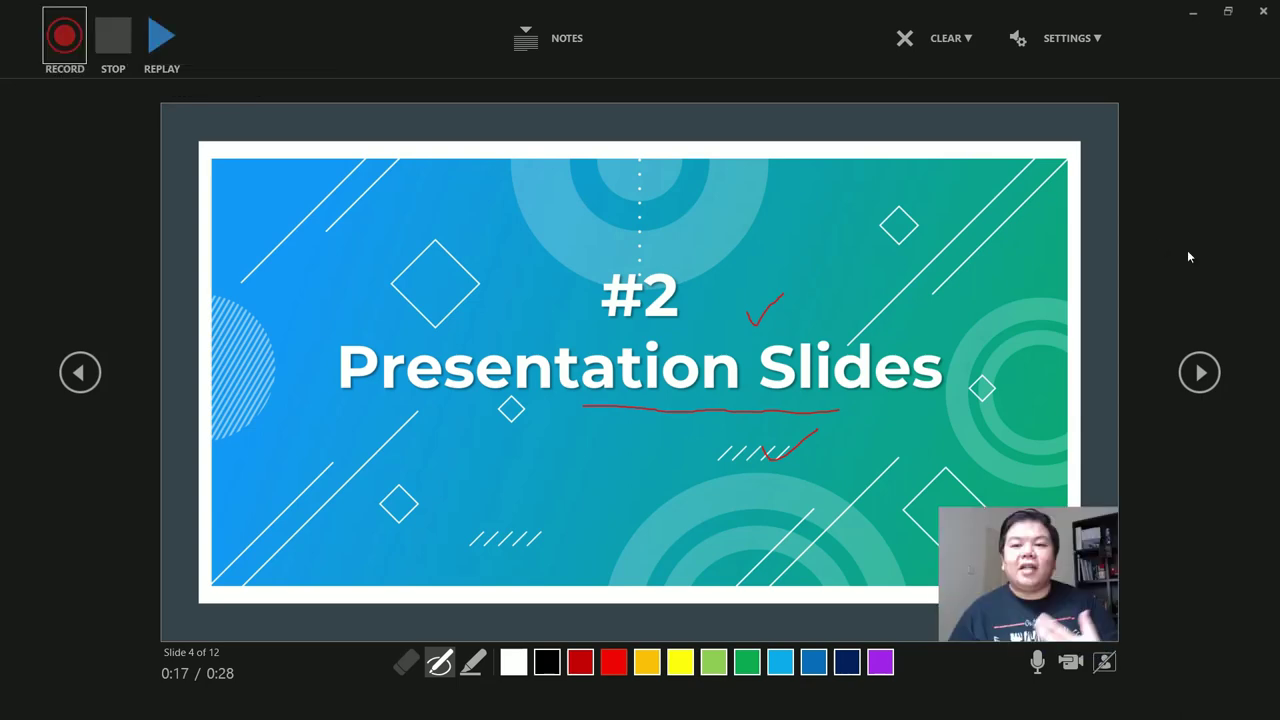
# Close the recorder, check the recorded slides, return to the title slide, and open File backstage
pyautogui.click(1263, 11)
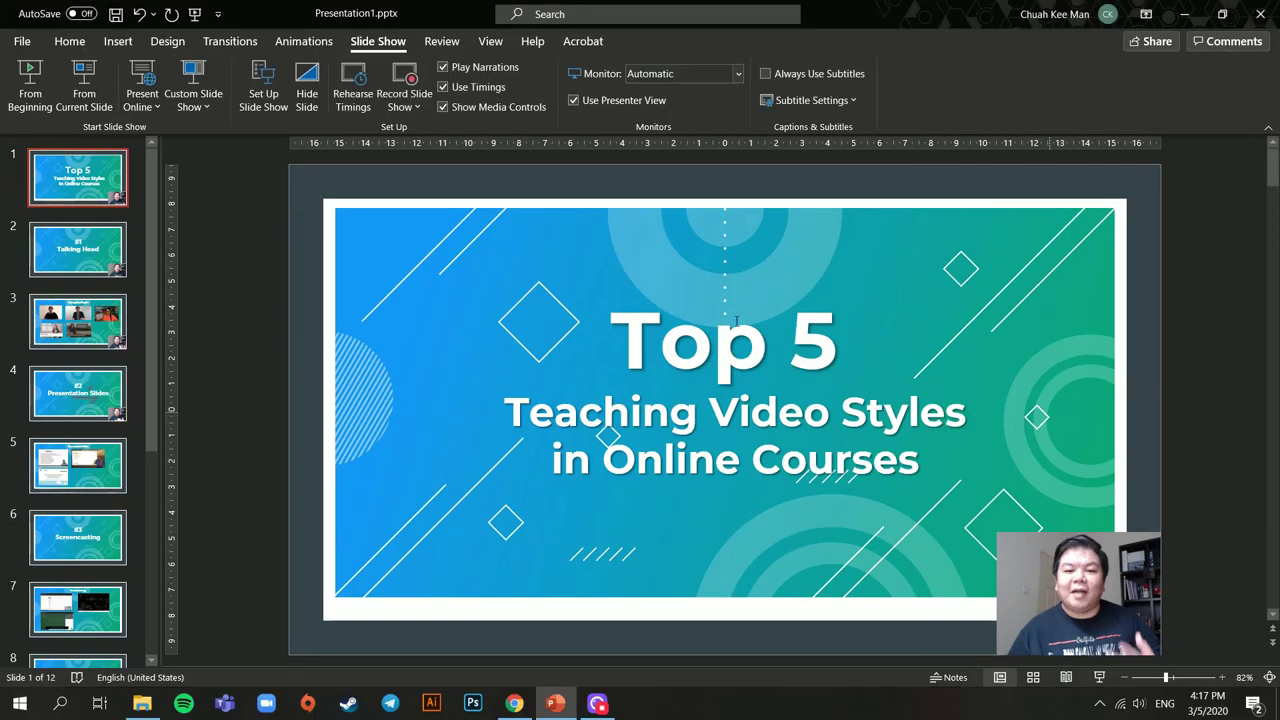
pyautogui.press('Down')
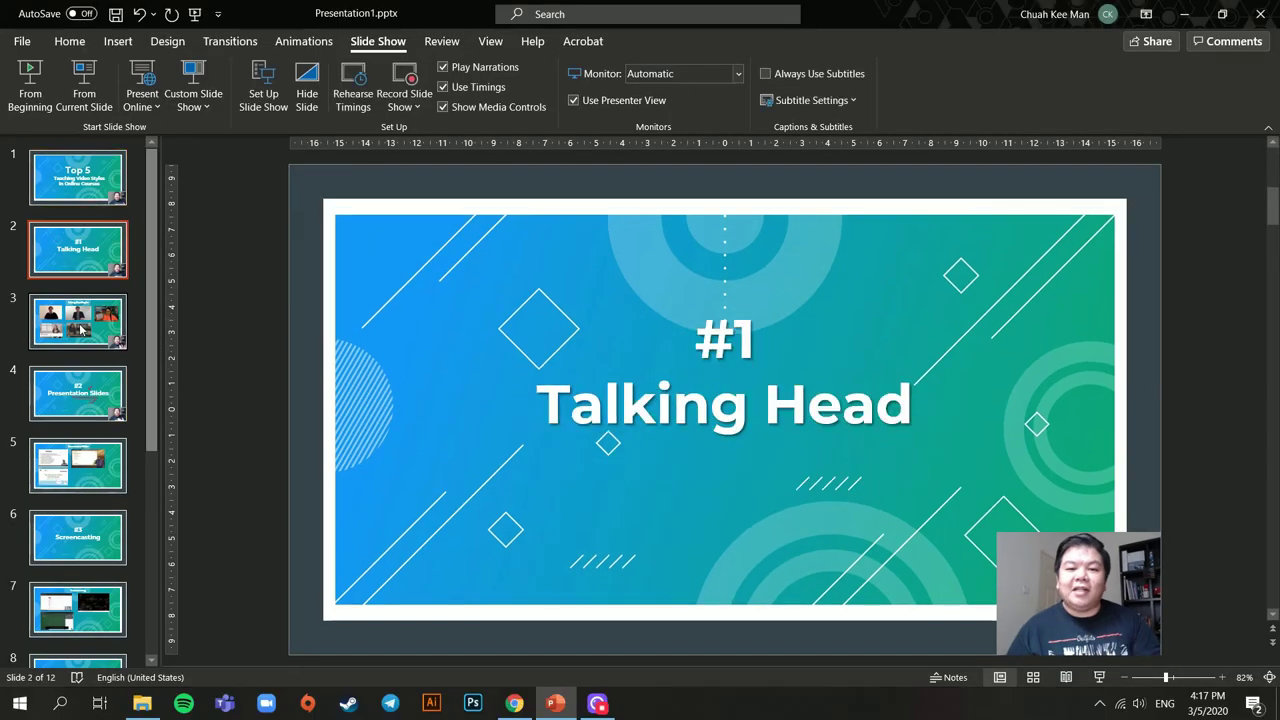
pyautogui.press('Down')
pyautogui.press('Down')
pyautogui.click(90, 178)
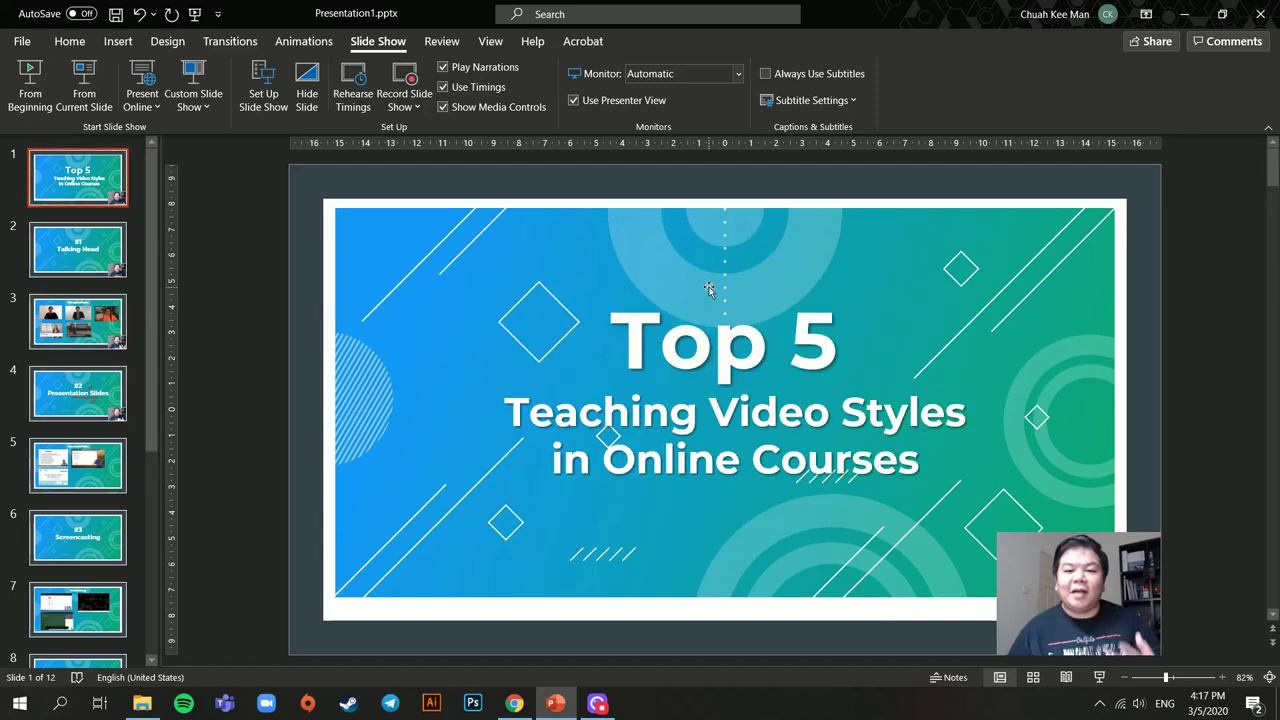
pyautogui.click(30, 41)
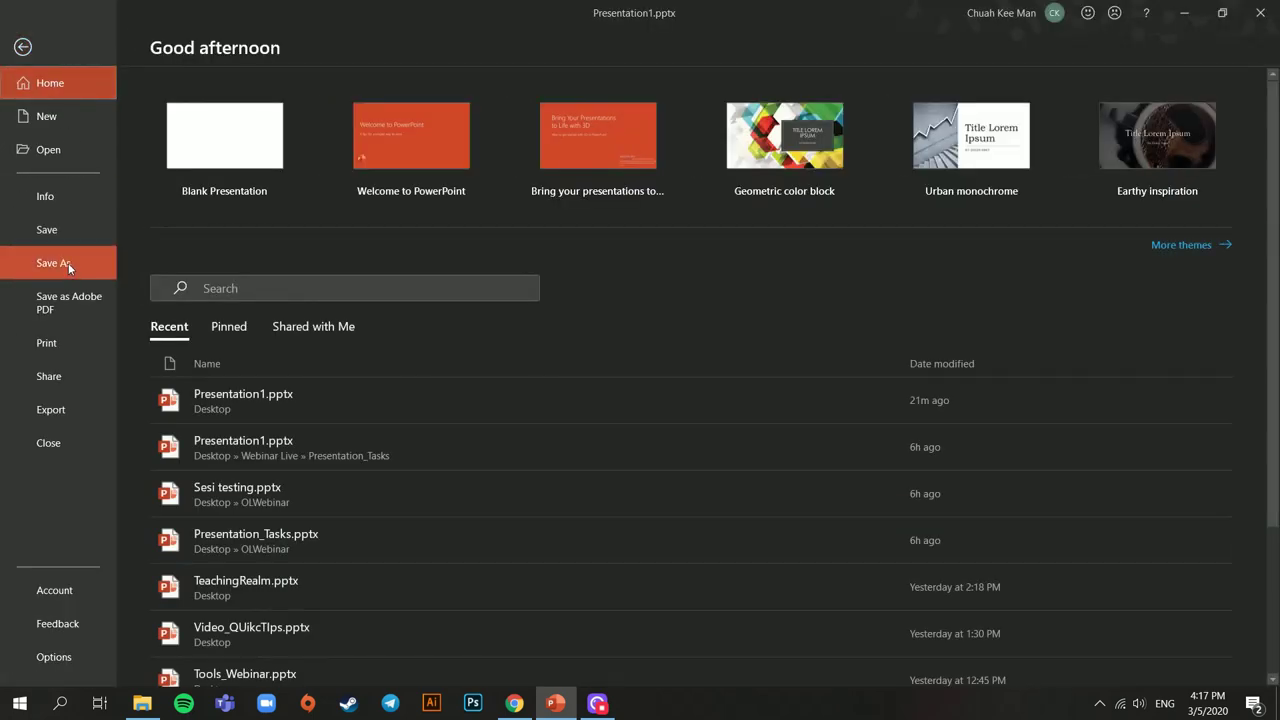
# Export a video at HD (720p) using recorded timings and narrations, proceeding to Create Video
pyautogui.click(66, 409)
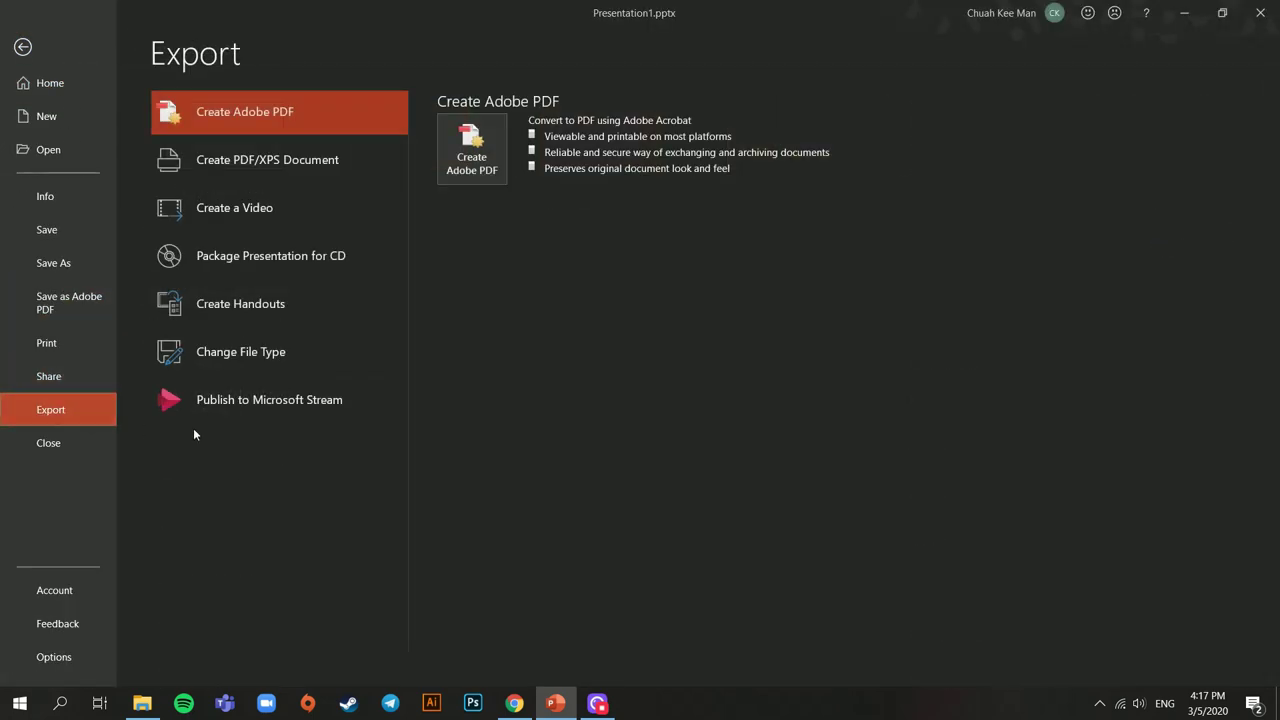
pyautogui.click(222, 210)
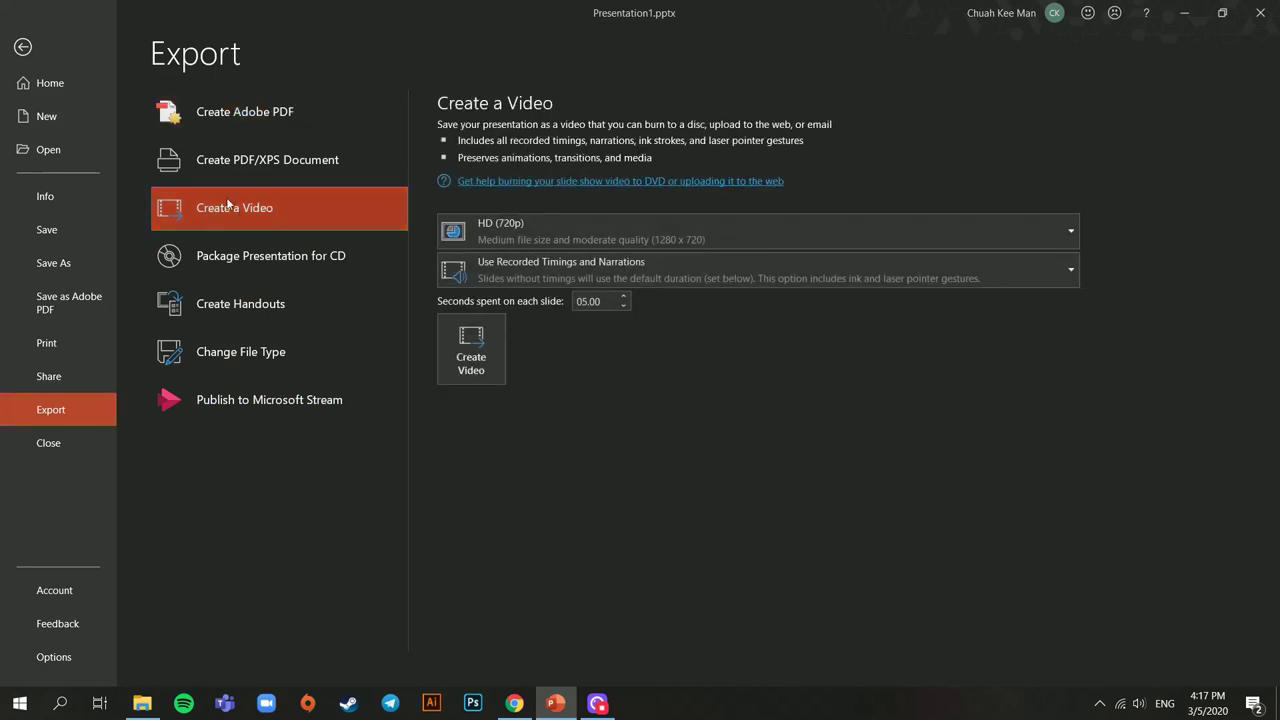
pyautogui.click(631, 227)
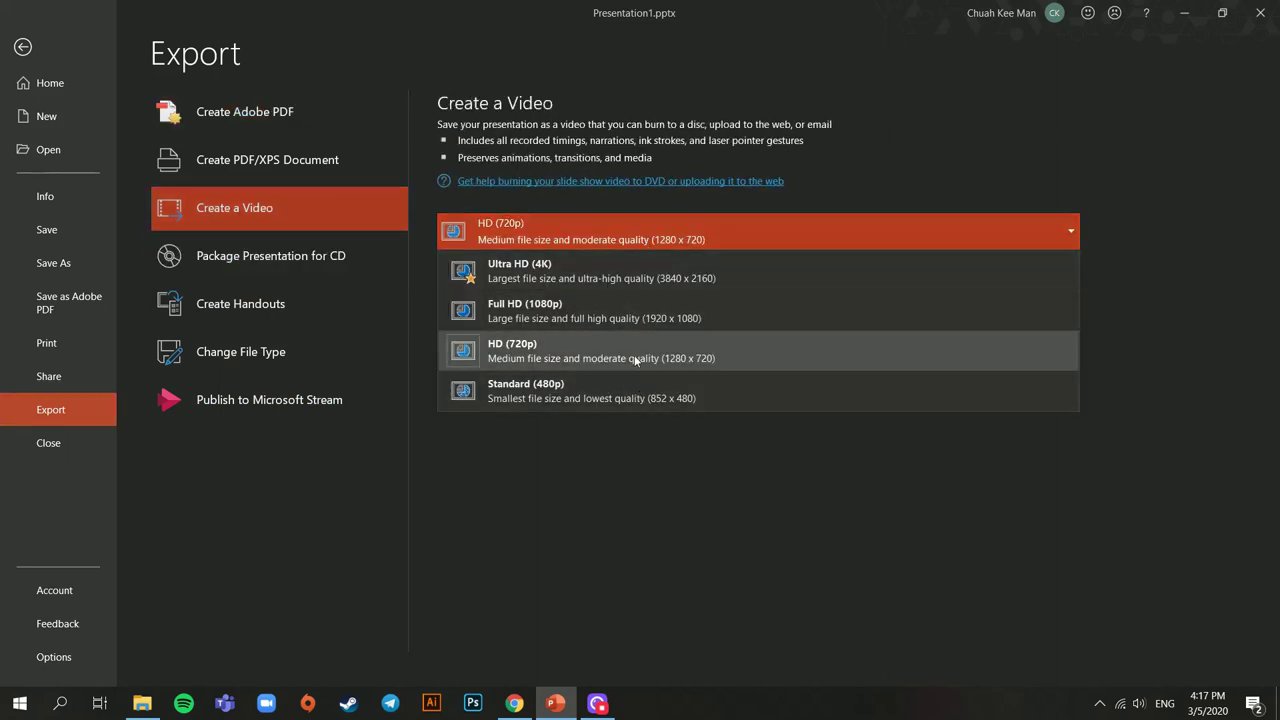
pyautogui.click(578, 350)
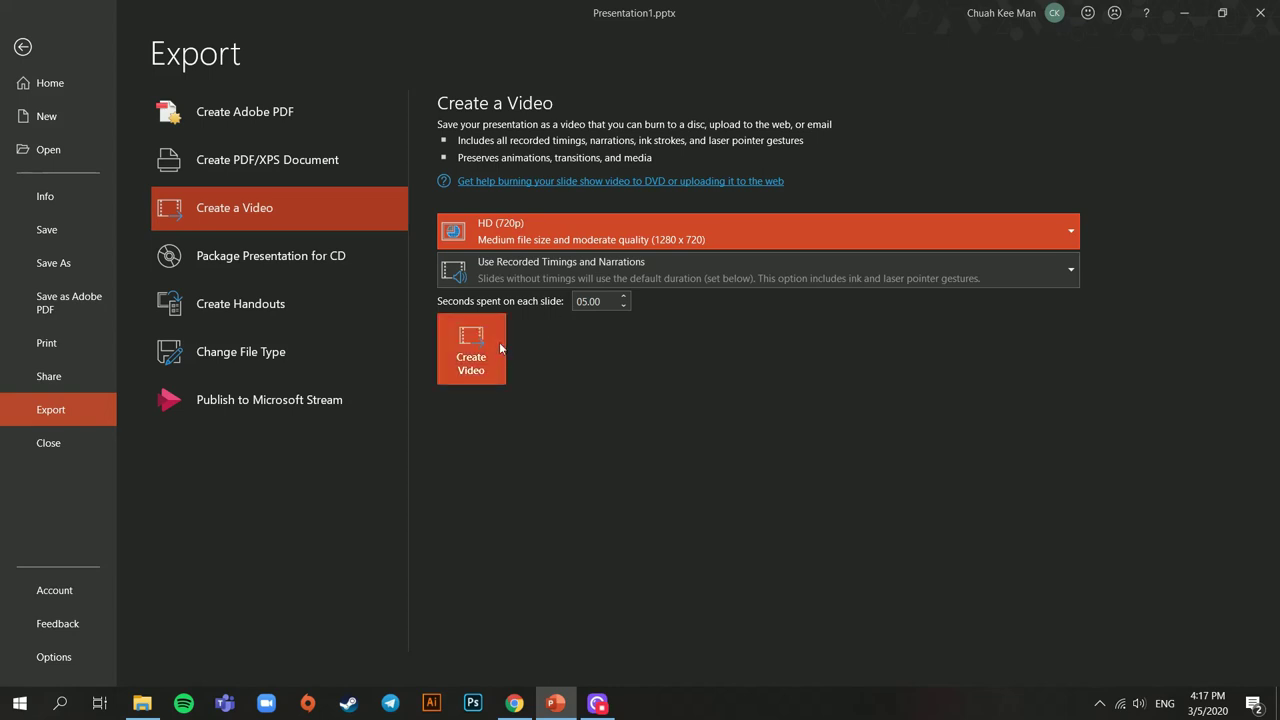
pyautogui.click(565, 266)
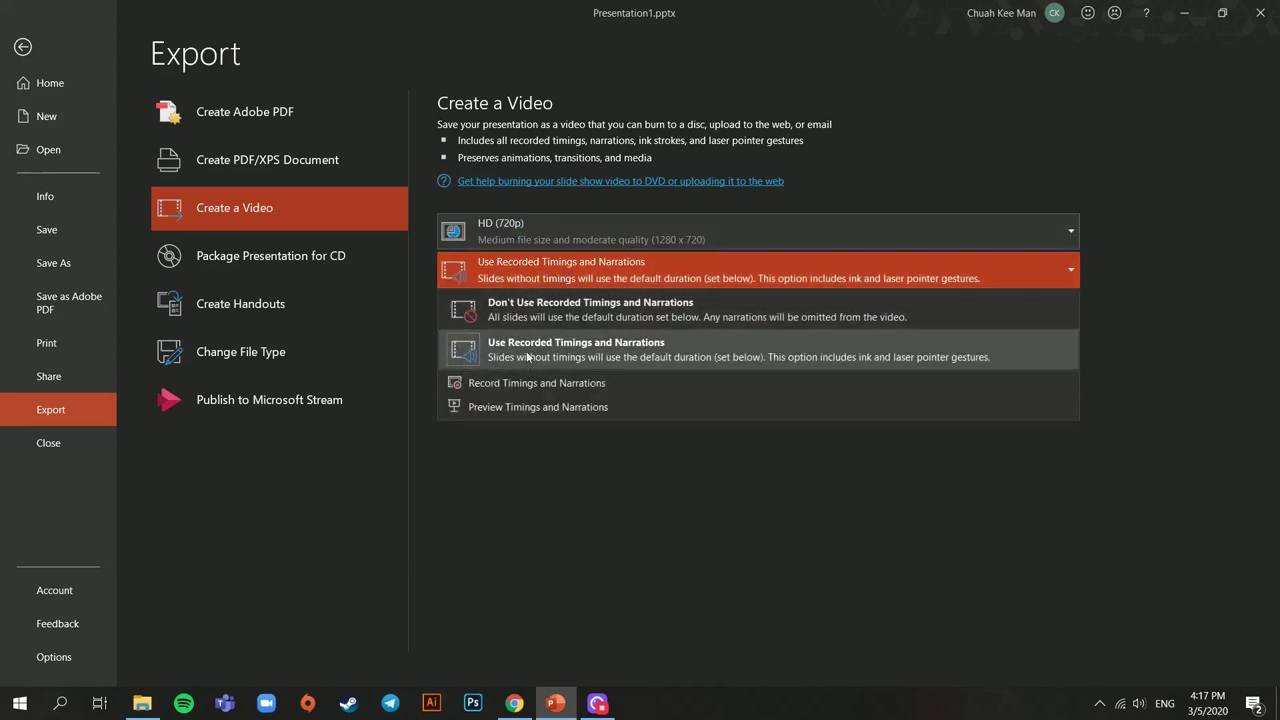
pyautogui.click(665, 355)
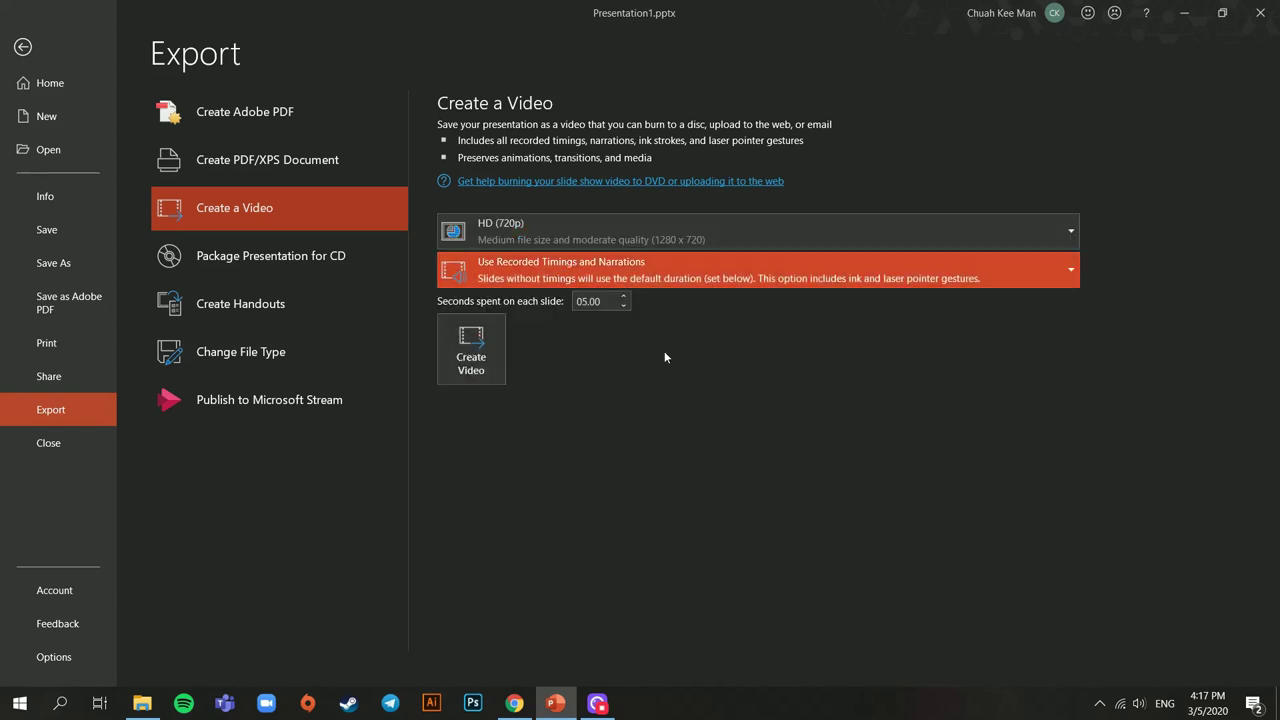
pyautogui.click(472, 372)
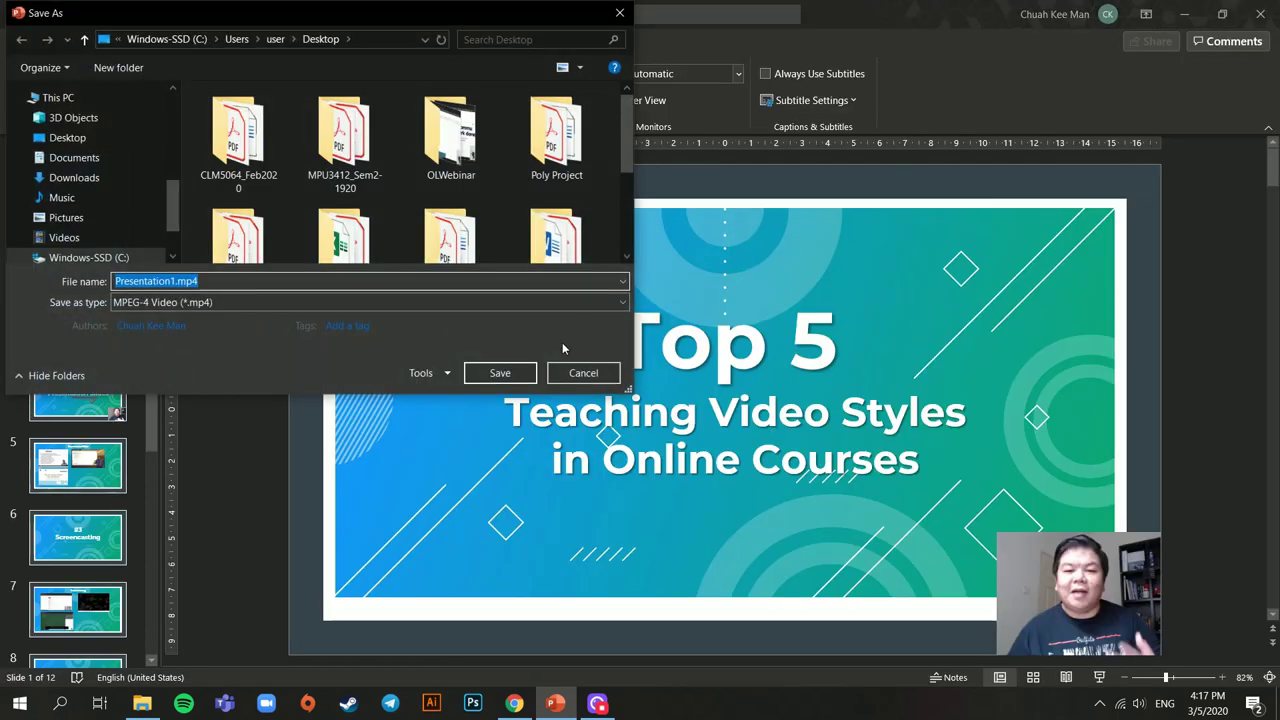
# Save Presentation1.mp4 as MPEG-4 Video in the Desktop folder
pyautogui.click(112, 138)
pyautogui.click(521, 372)
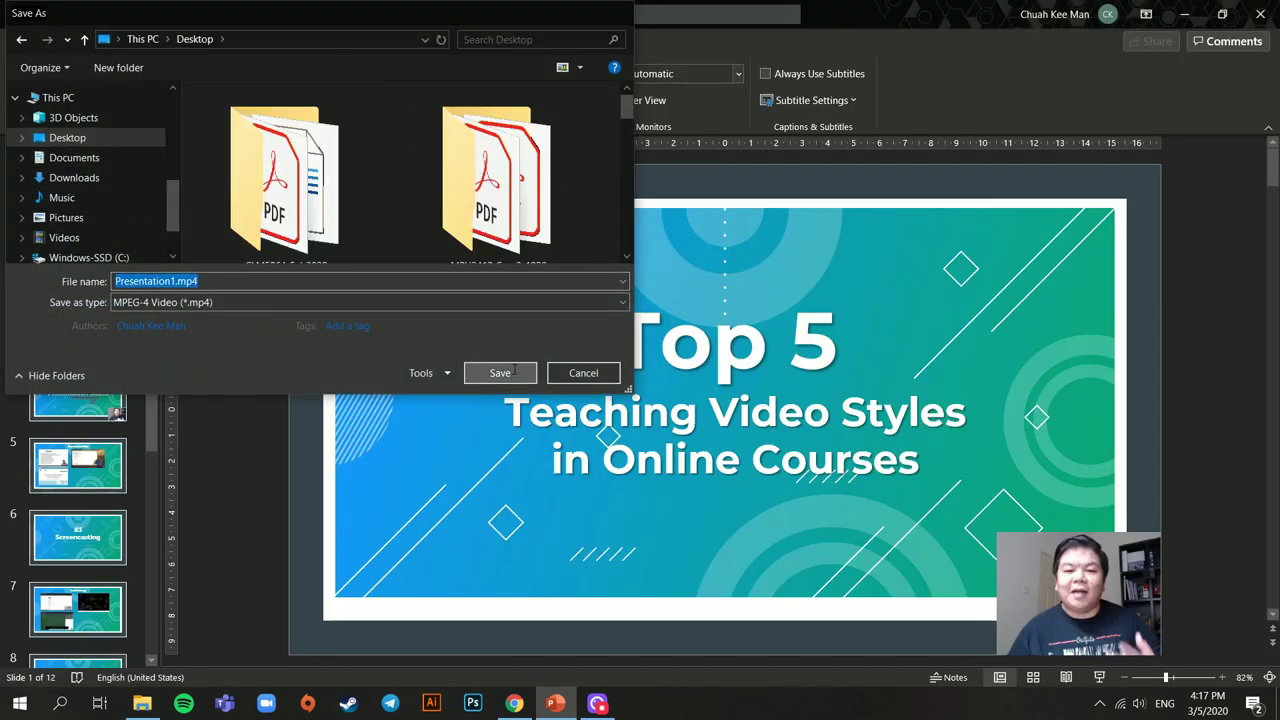